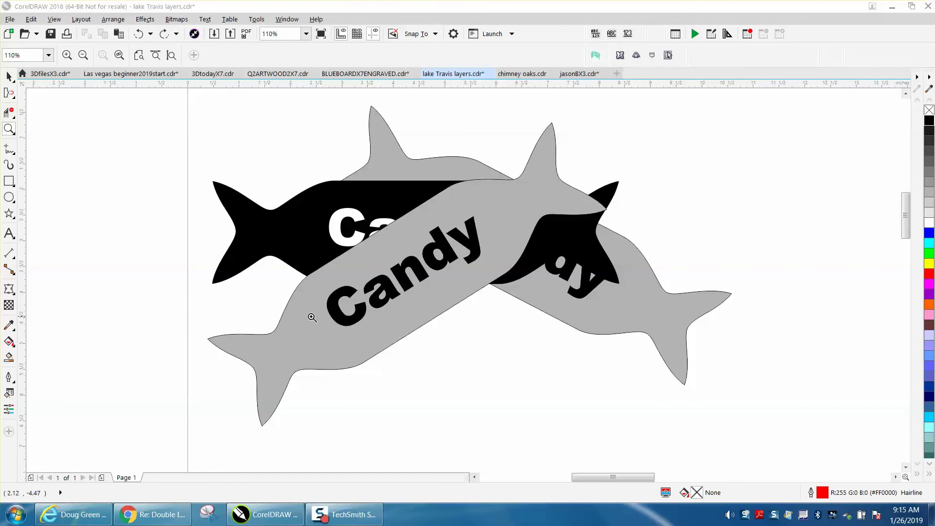
# Draw a long horizontal rectangle in an empty page area and select the Attract distortion tool.
pyautogui.scroll(-5, 205, 177)
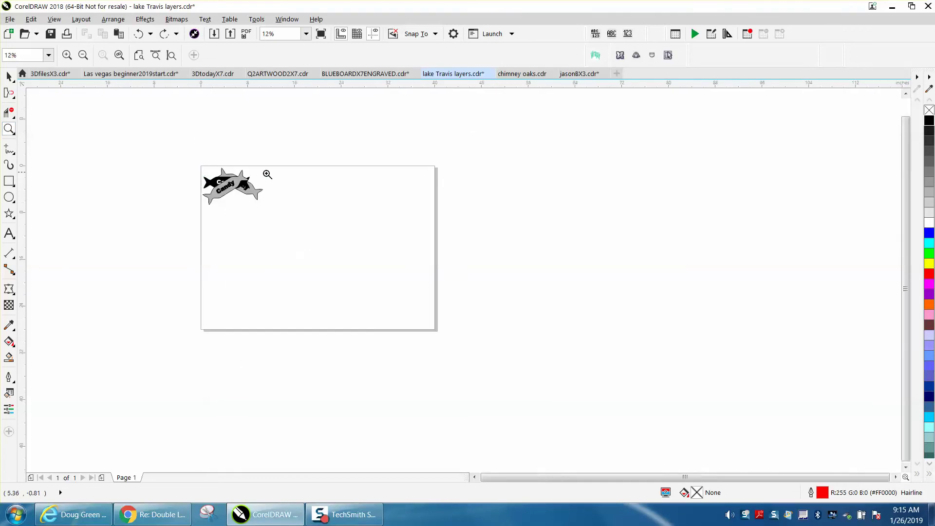
pyautogui.moveTo(243, 190); pyautogui.dragTo(442, 326)
pyautogui.click(9, 181)
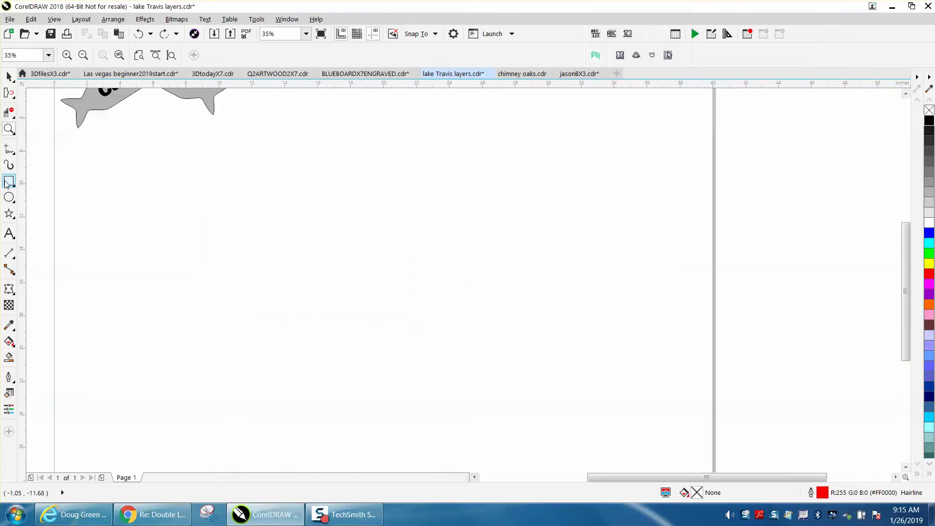
pyautogui.moveTo(277, 215); pyautogui.dragTo(491, 282)
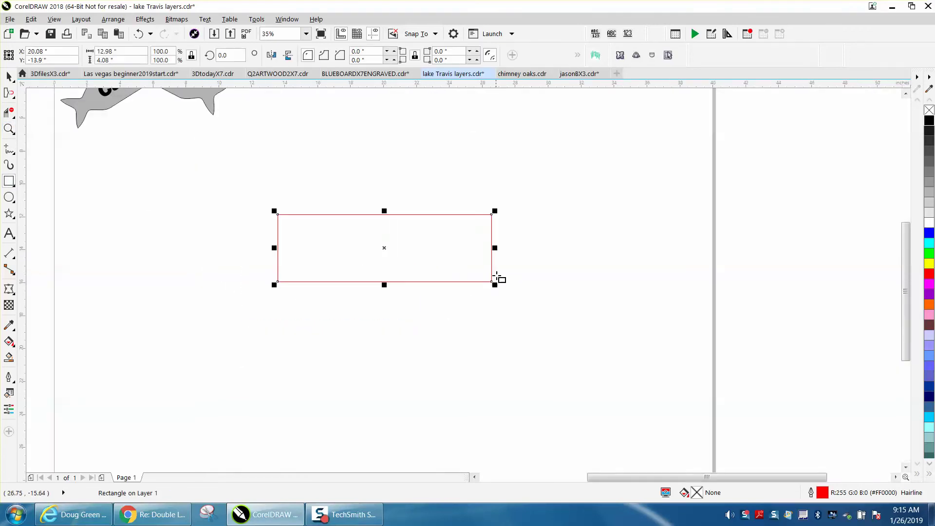
pyautogui.click(13, 99)
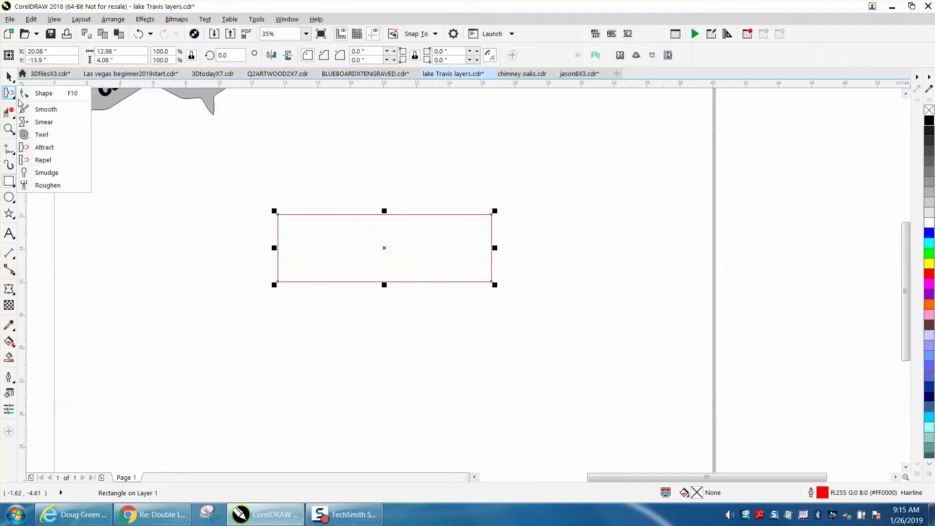
pyautogui.click(43, 147)
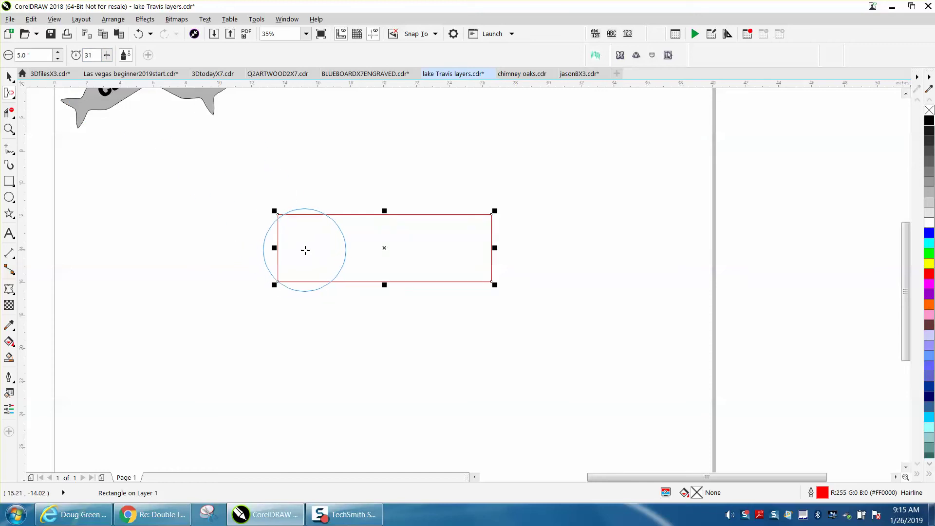
pyautogui.moveTo(307, 249)
pyautogui.mouseDown()
pyautogui.moveTo(307, 229)
pyautogui.moveTo(310, 251)
pyautogui.mouseUp()
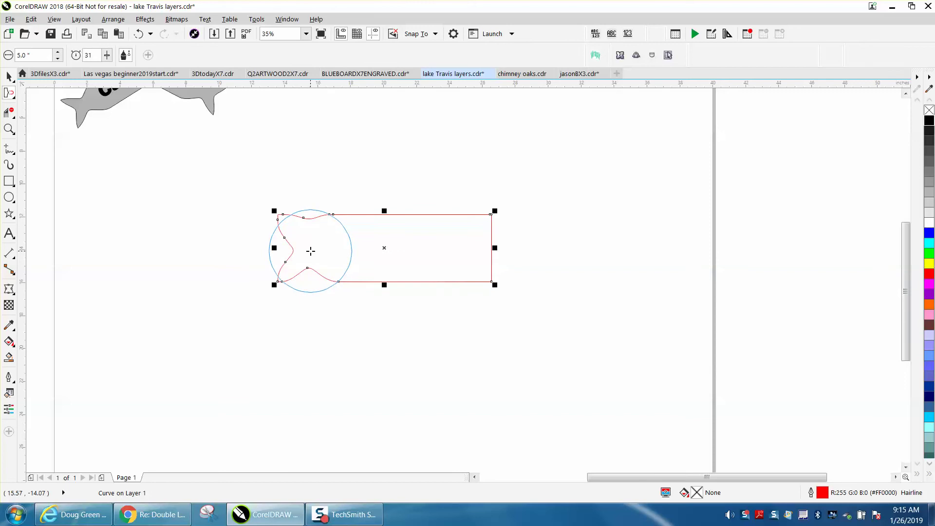
pyautogui.click(138, 34)
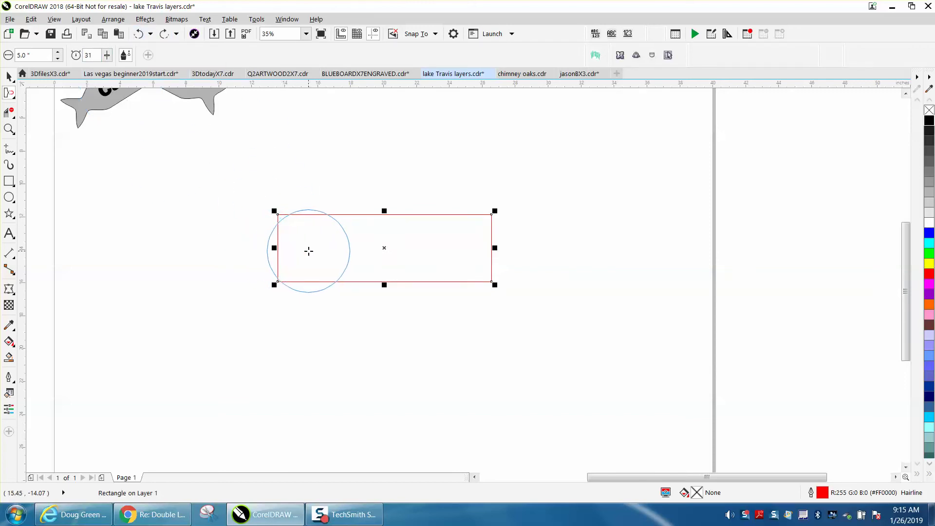
pyautogui.moveTo(309, 249); pyautogui.dragTo(310, 249)
pyautogui.click(139, 34)
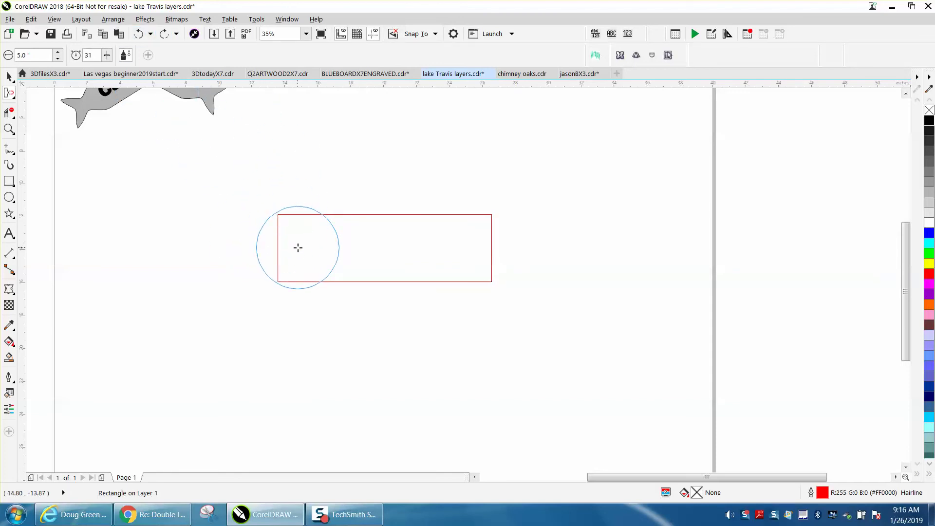
pyautogui.moveTo(298, 247); pyautogui.dragTo(246, 238)
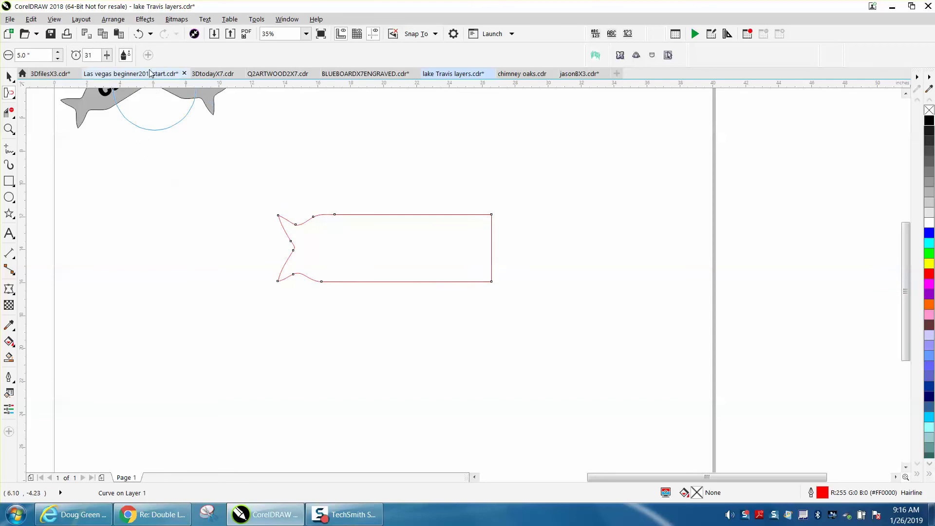
pyautogui.click(139, 33)
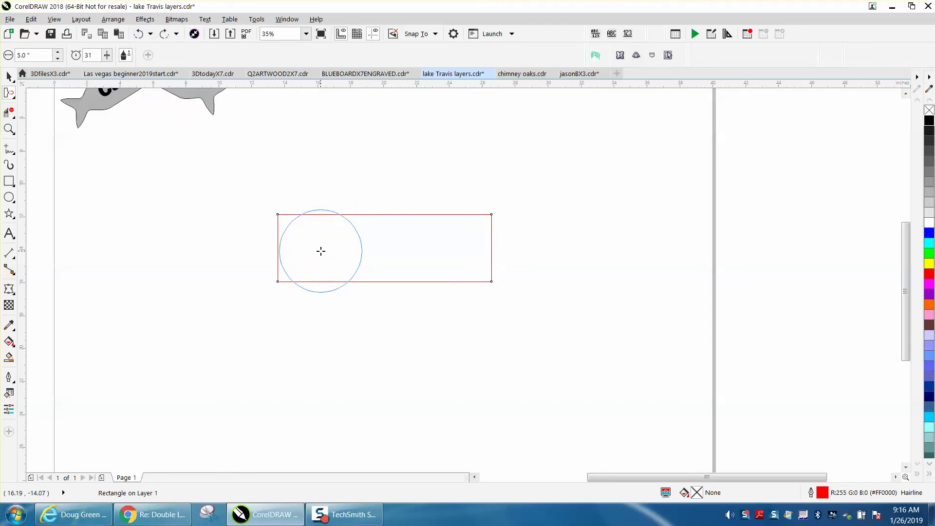
pyautogui.click(320, 250)
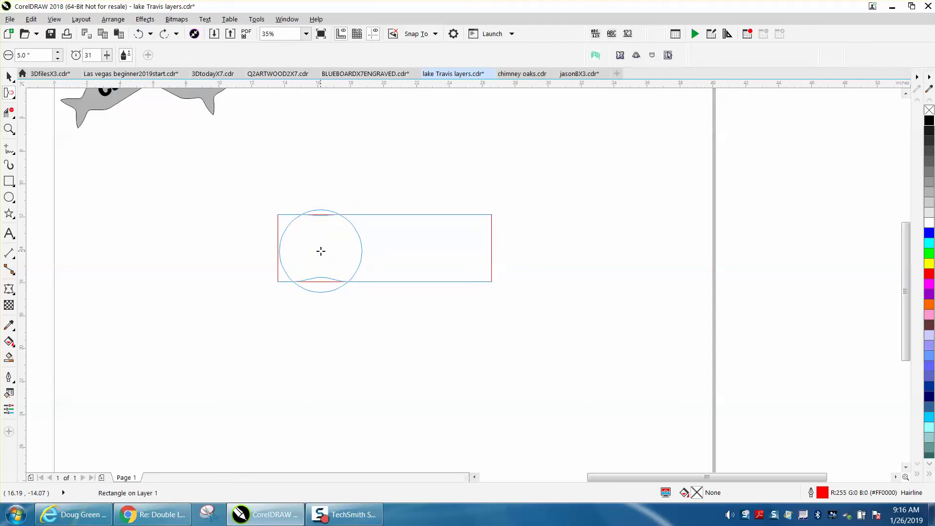
pyautogui.click(139, 33)
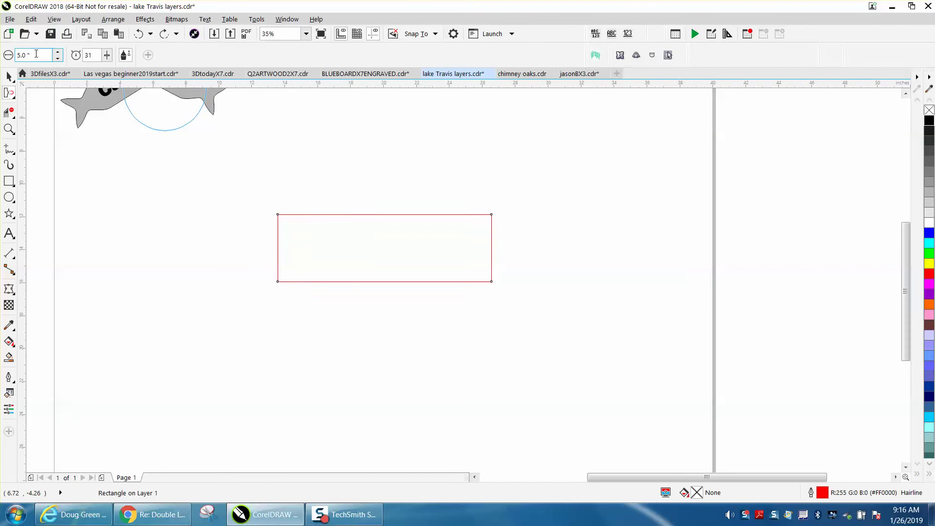
pyautogui.moveTo(35, 55); pyautogui.dragTo(2, 59)
# With a 7.0-inch brush at a lowered rate of 11, pinch the rectangle's left end into a tail.
pyautogui.write('7')
pyautogui.press('Return')
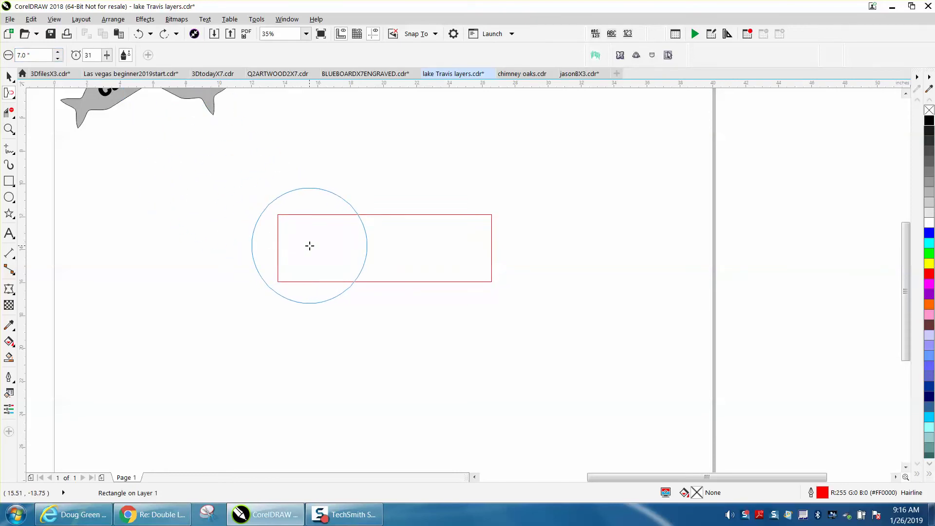
pyautogui.click(310, 247)
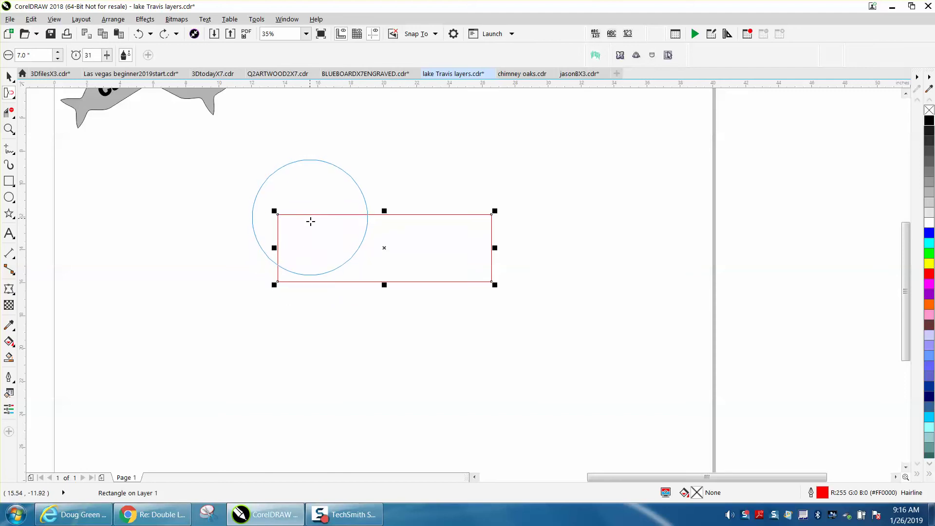
pyautogui.moveTo(311, 250); pyautogui.dragTo(270, 239)
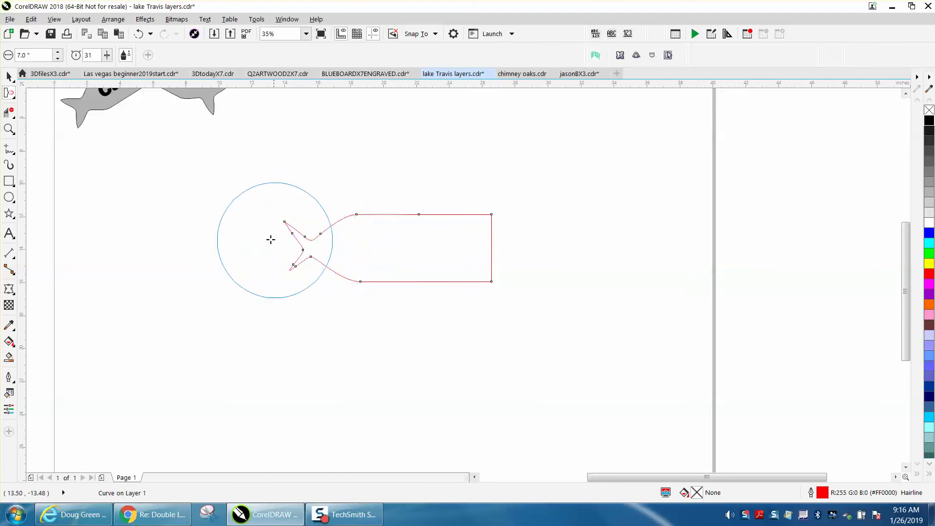
pyautogui.click(138, 33)
pyautogui.click(107, 55)
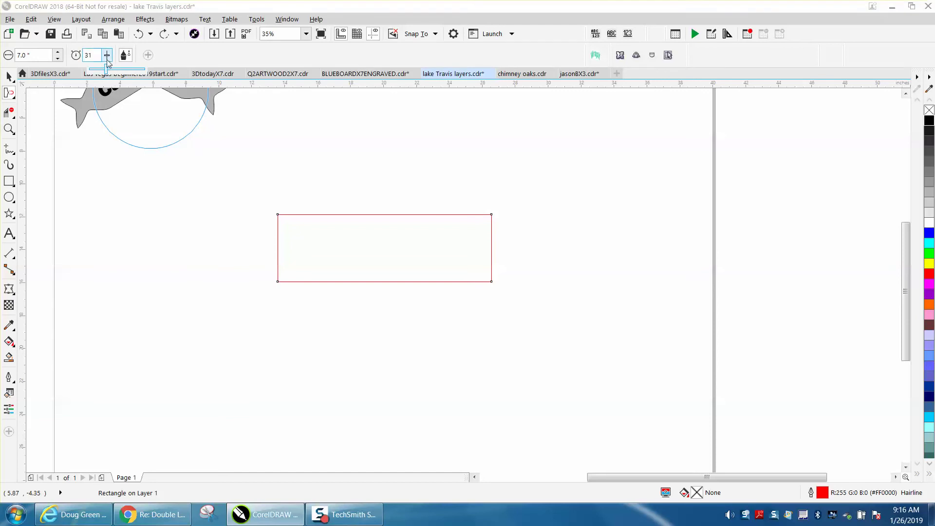
pyautogui.moveTo(106, 70); pyautogui.dragTo(95, 71)
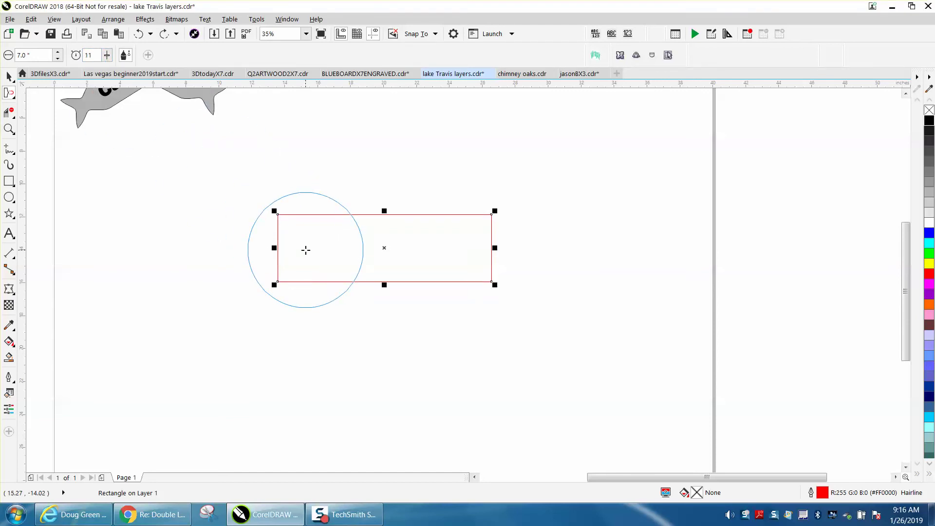
pyautogui.moveTo(305, 250); pyautogui.dragTo(305, 249)
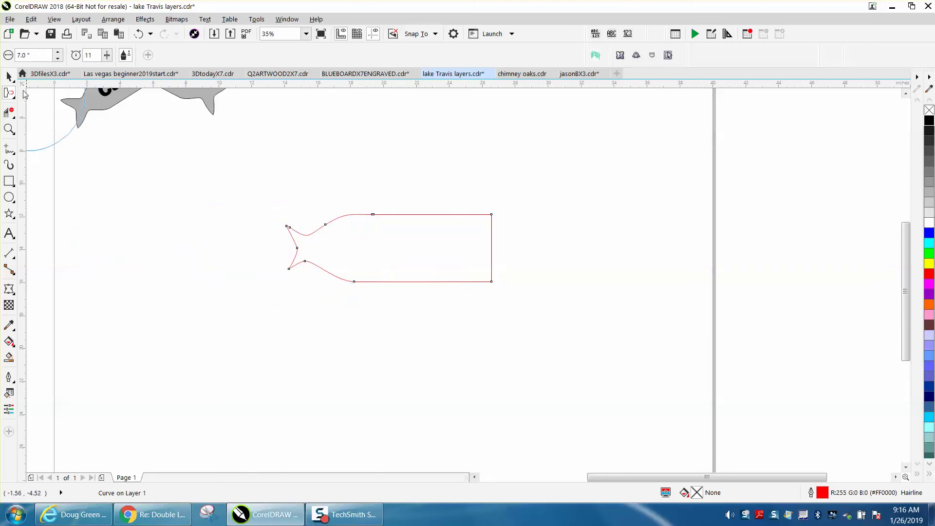
# Mirror the tail to the other end and Smart Fill the enclosed candy area into a new shape.
pyautogui.click(9, 77)
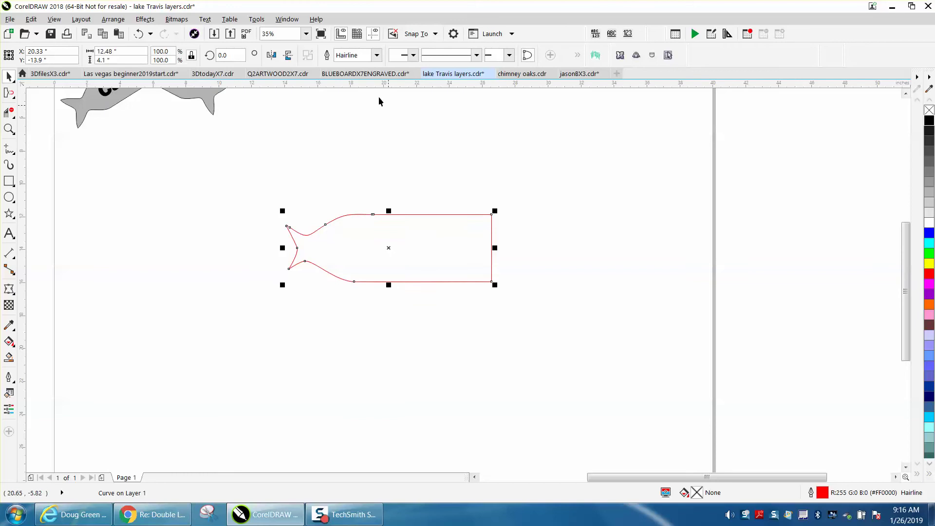
pyautogui.click(270, 56)
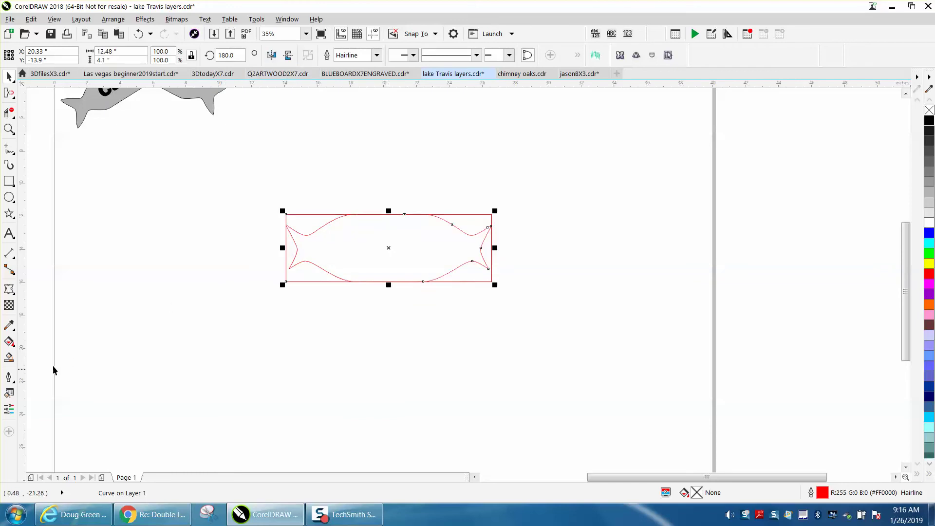
pyautogui.click(9, 357)
pyautogui.click(321, 261)
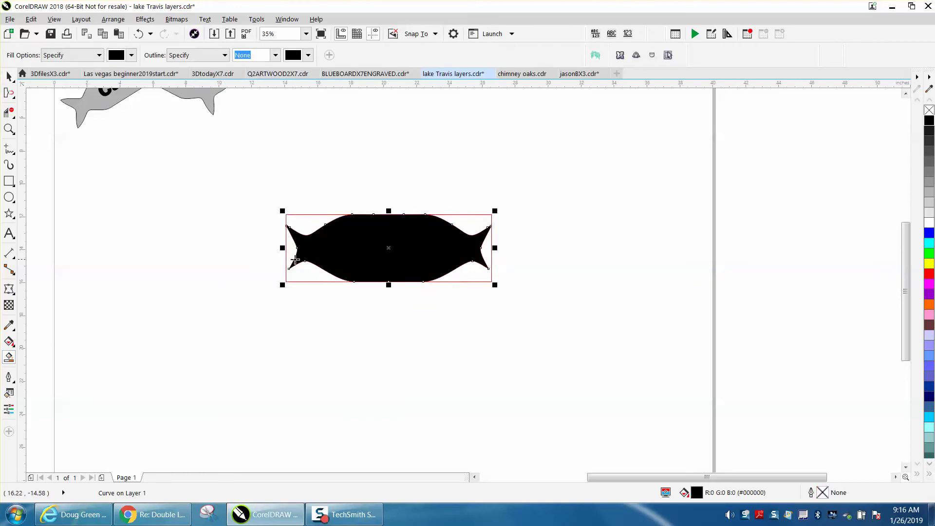
# Move the new candy shape below and give it no fill with a black hairline outline.
pyautogui.click(10, 76)
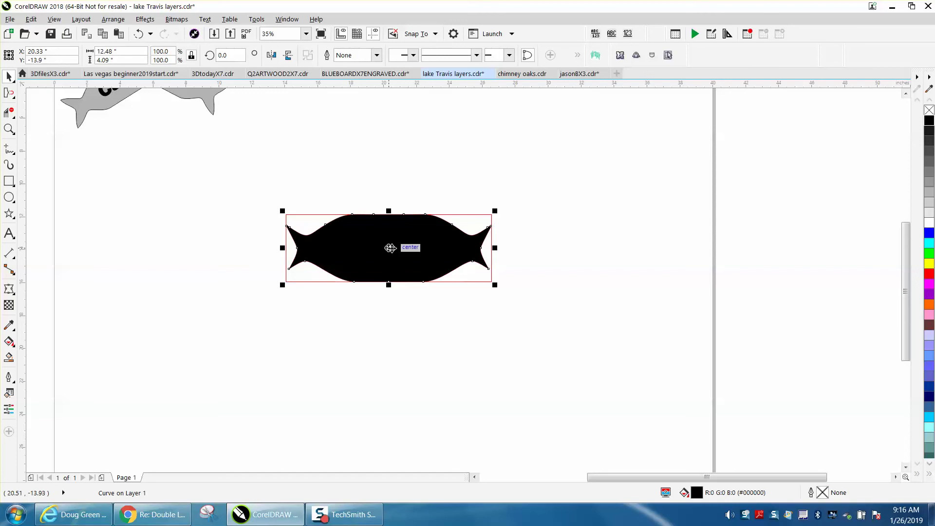
pyautogui.moveTo(389, 253); pyautogui.dragTo(406, 352)
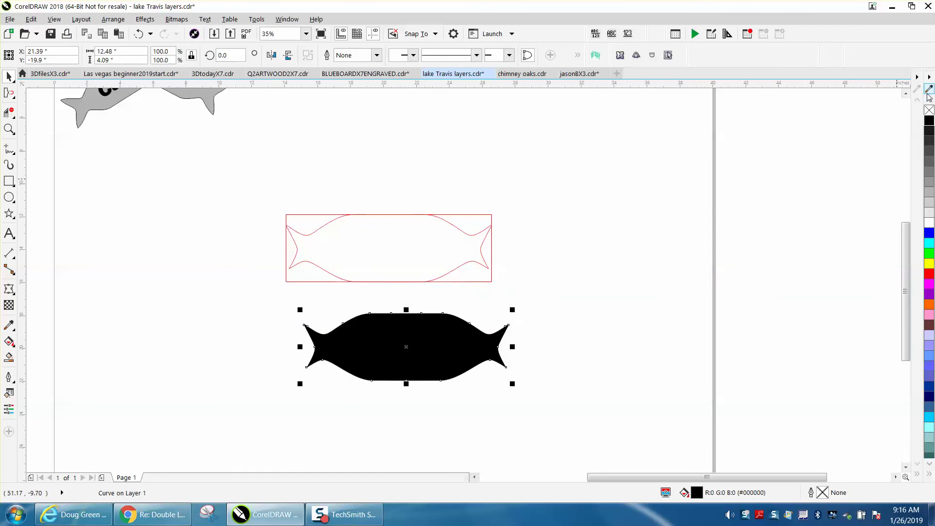
pyautogui.click(929, 111)
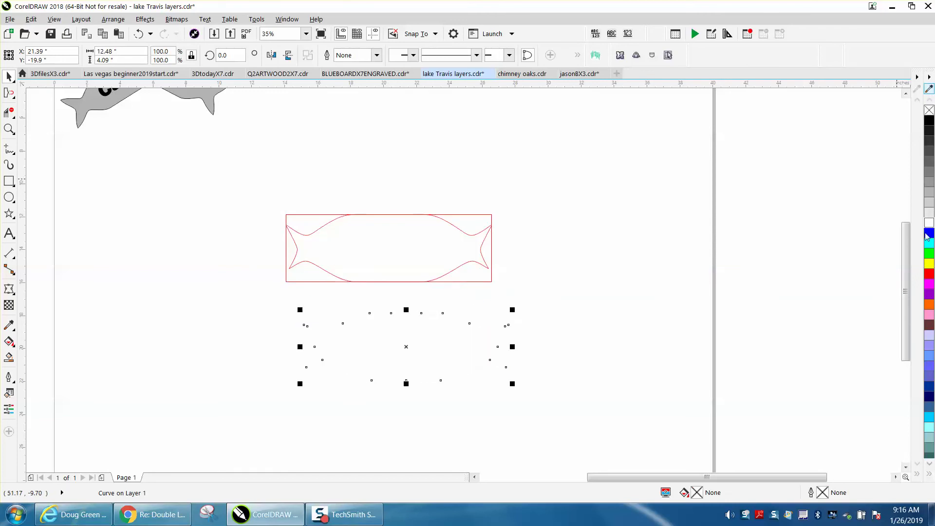
pyautogui.rightClick(928, 120)
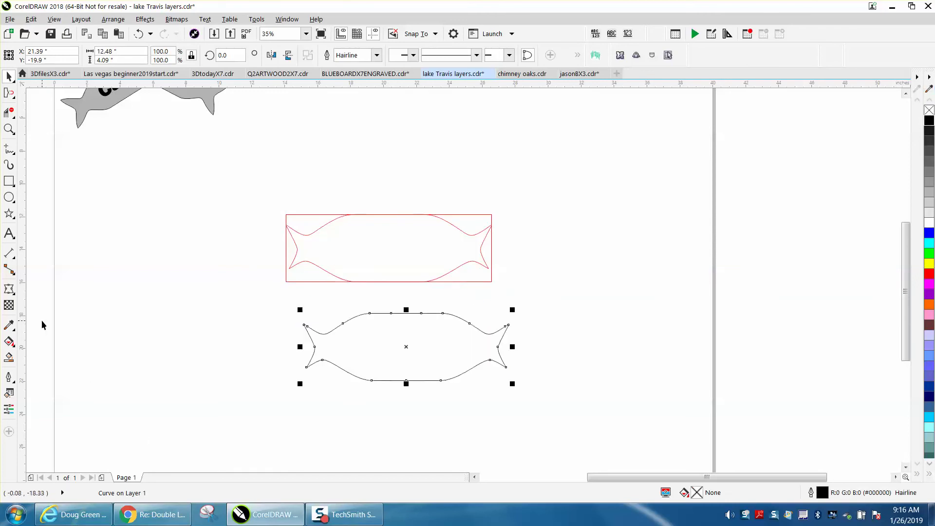
# Delete the original rectangle and curve, then centre the candy outline on the page with P.
pyautogui.moveTo(269, 208); pyautogui.dragTo(533, 309)
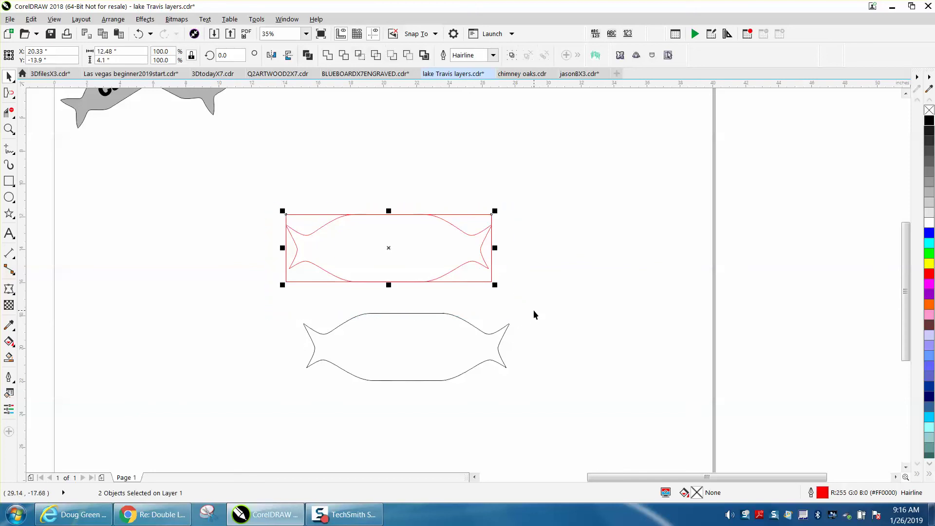
pyautogui.press('Delete')
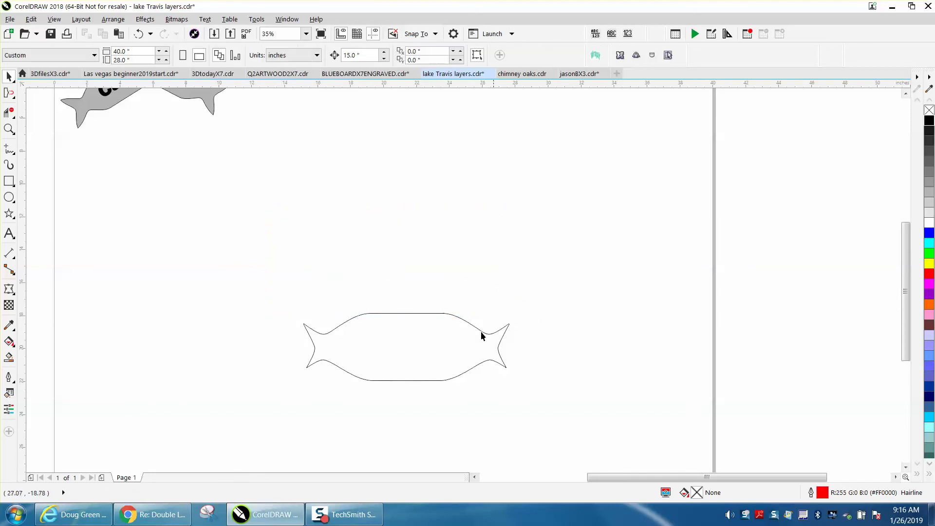
pyautogui.click(430, 335)
pyautogui.press('p')
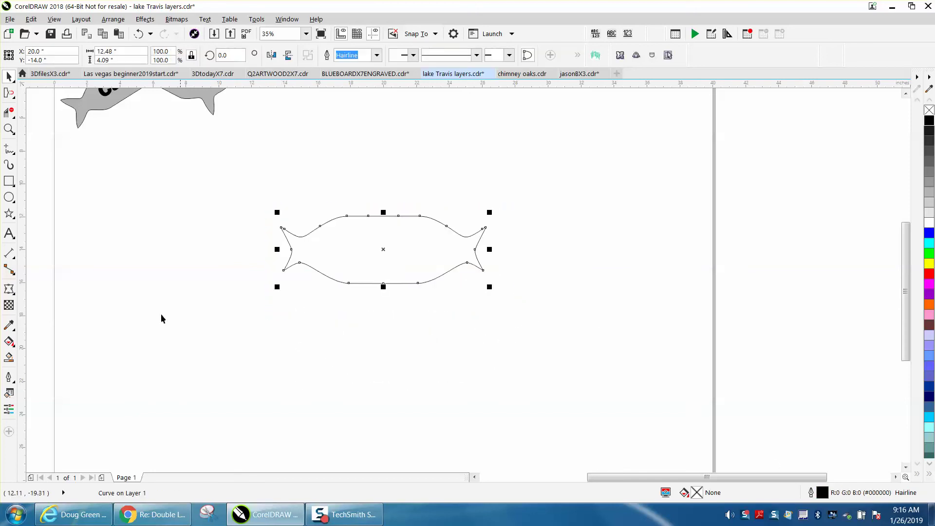
pyautogui.click(10, 234)
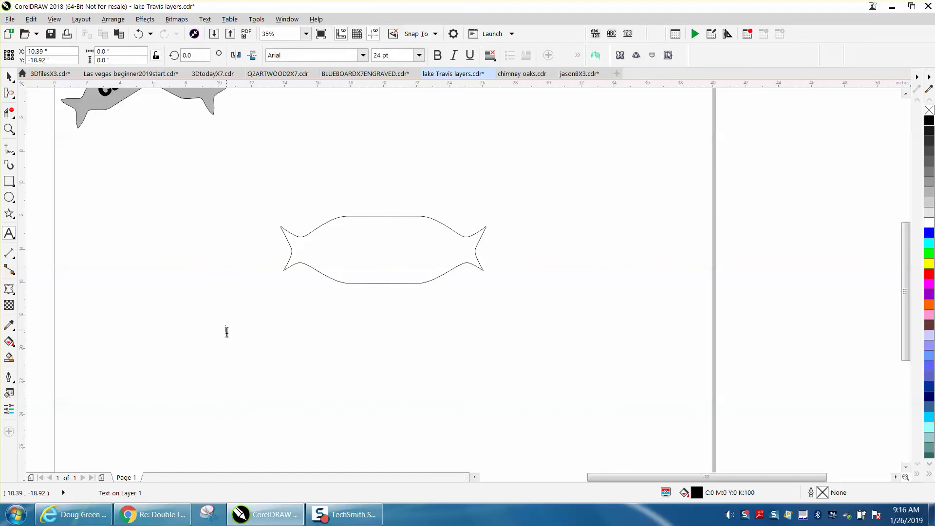
# Type 'Candy' below the wrapper, enlarge it, and set it in Arial Black.
pyautogui.click(227, 332)
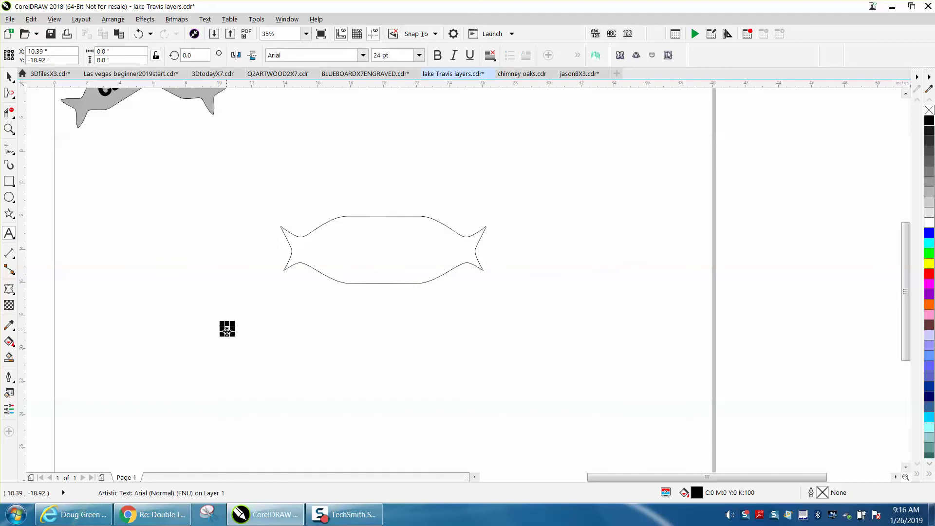
pyautogui.write('andy')
pyautogui.moveTo(246, 335); pyautogui.dragTo(343, 368)
pyautogui.click(362, 55)
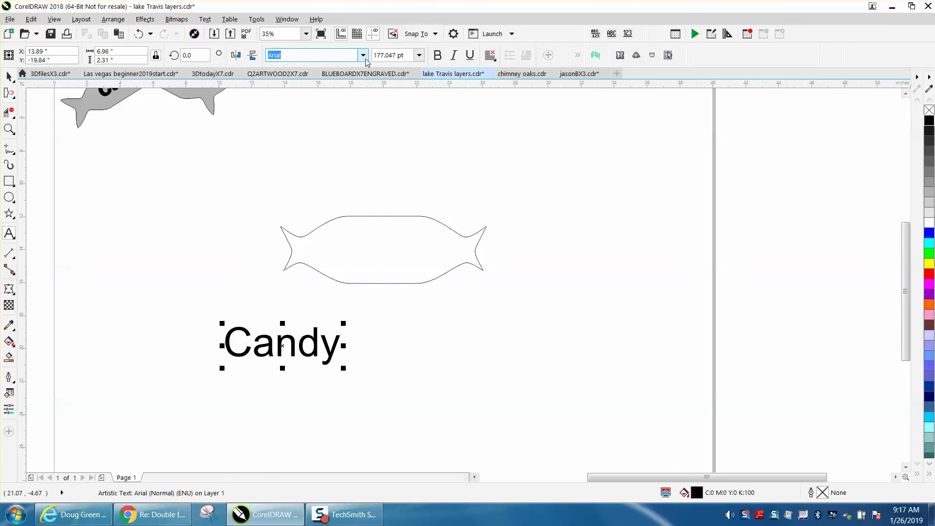
pyautogui.click(8, 78)
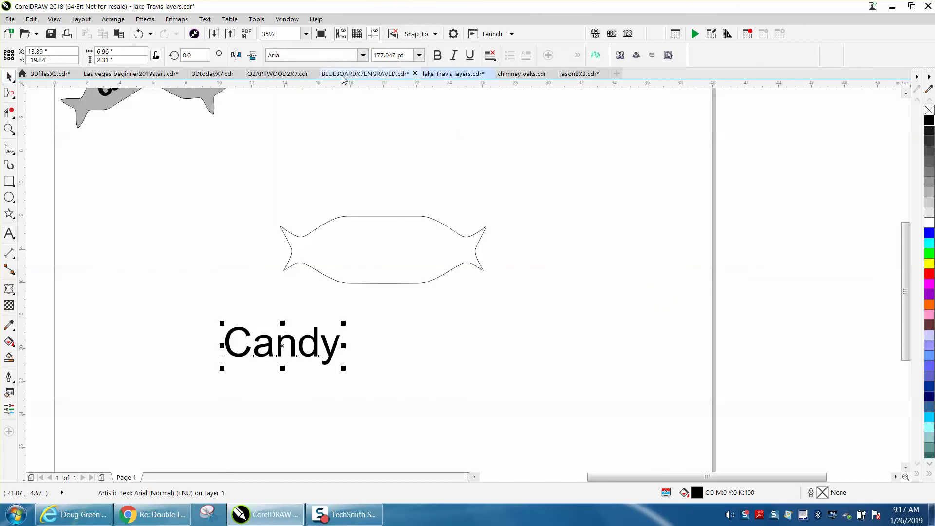
pyautogui.click(363, 55)
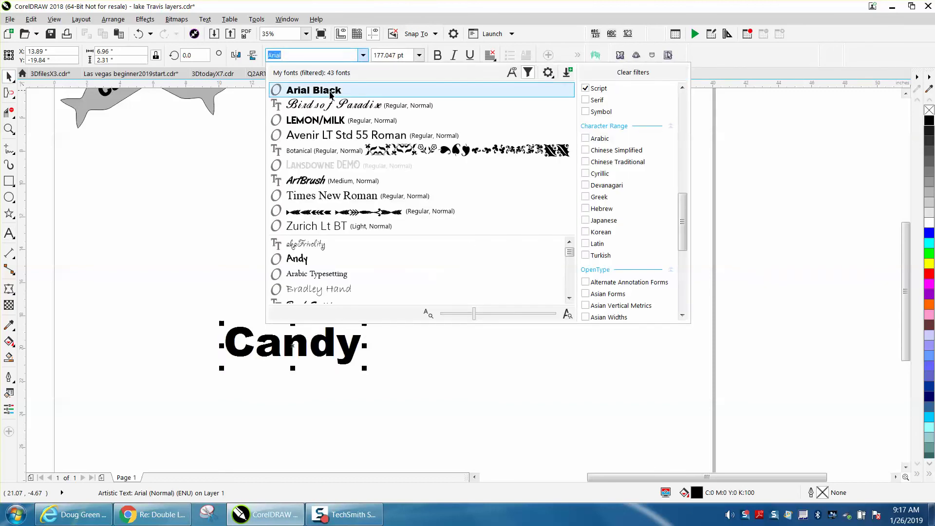
pyautogui.click(332, 90)
# Centre the text in the wrapper, shrink it to fit, re-centre it, and remove its fill.
pyautogui.press('p')
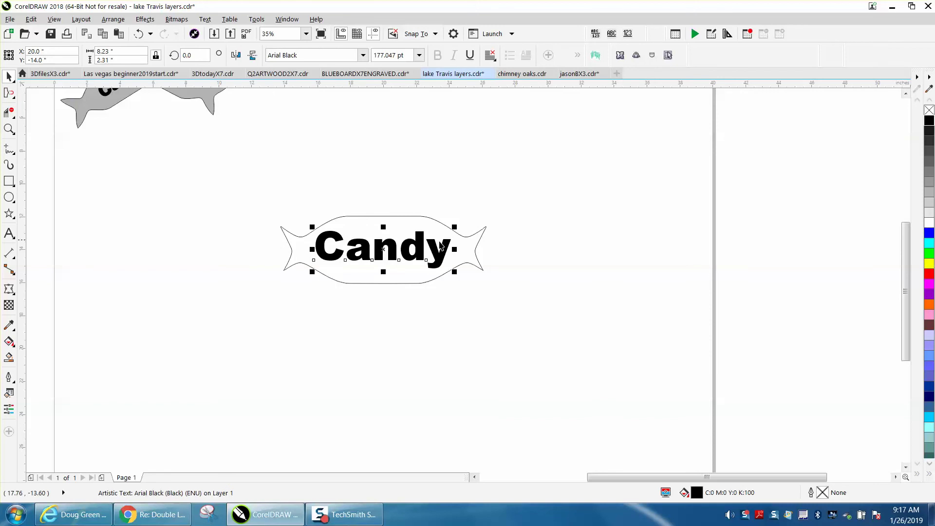
pyautogui.moveTo(455, 226); pyautogui.dragTo(445, 234)
pyautogui.press('p')
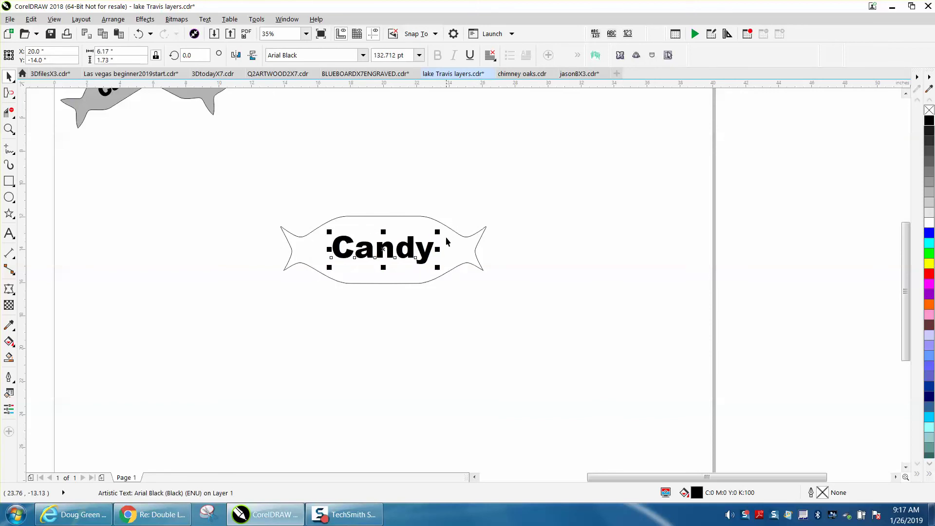
pyautogui.click(929, 111)
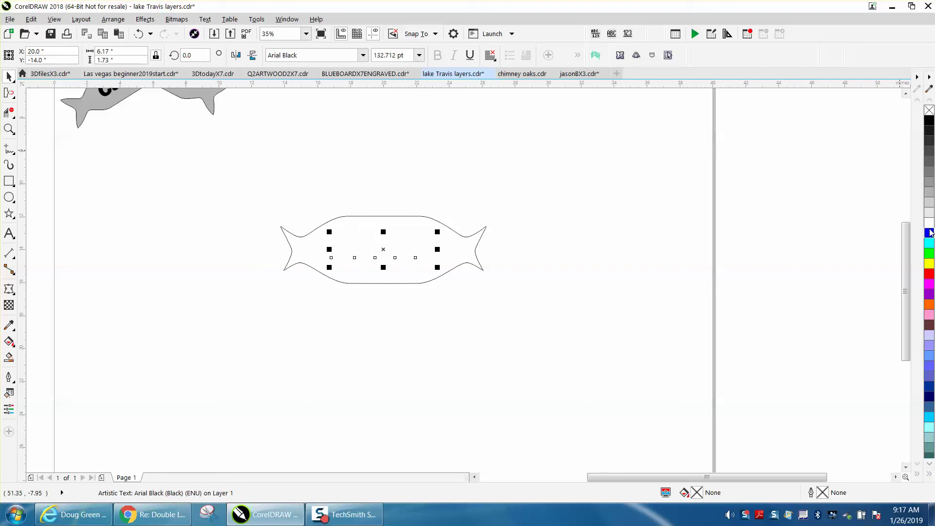
# Give the Candy letters a black outline and Smart Fill the wrapper around them black.
pyautogui.rightClick(929, 121)
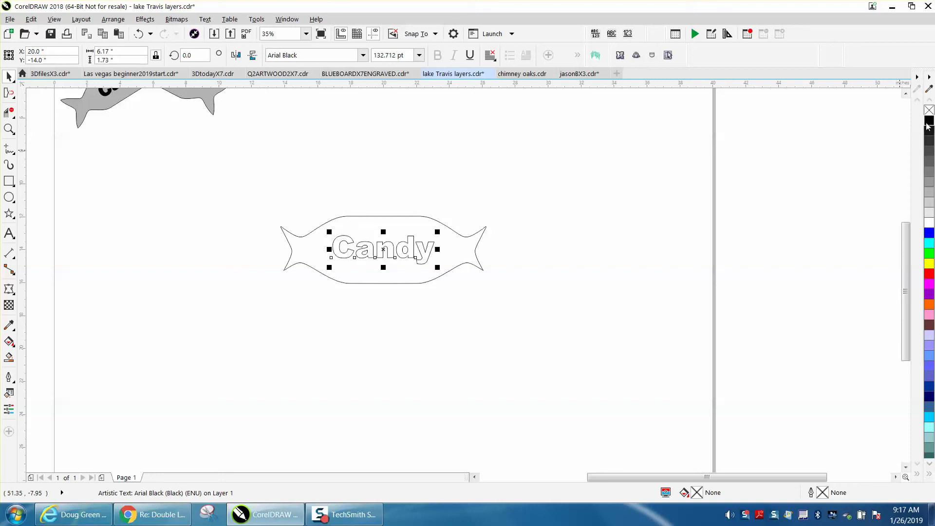
pyautogui.click(11, 357)
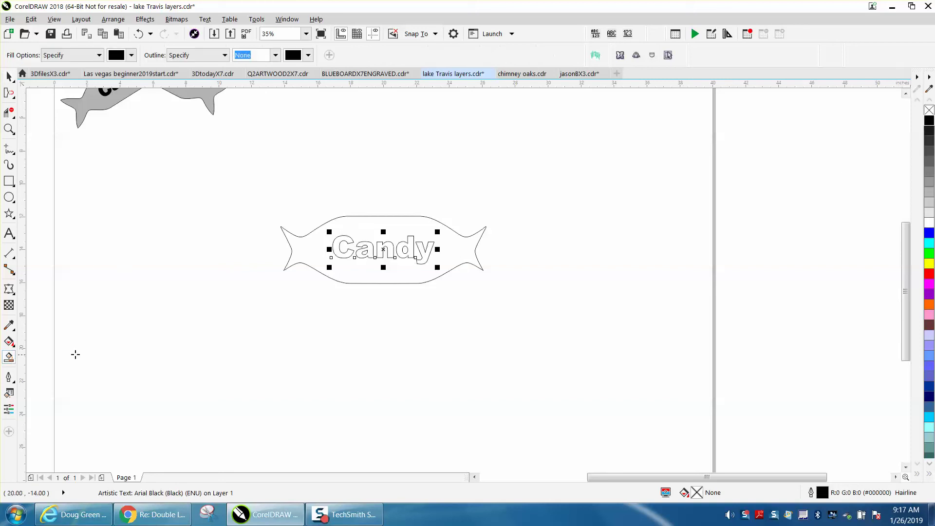
pyautogui.click(311, 255)
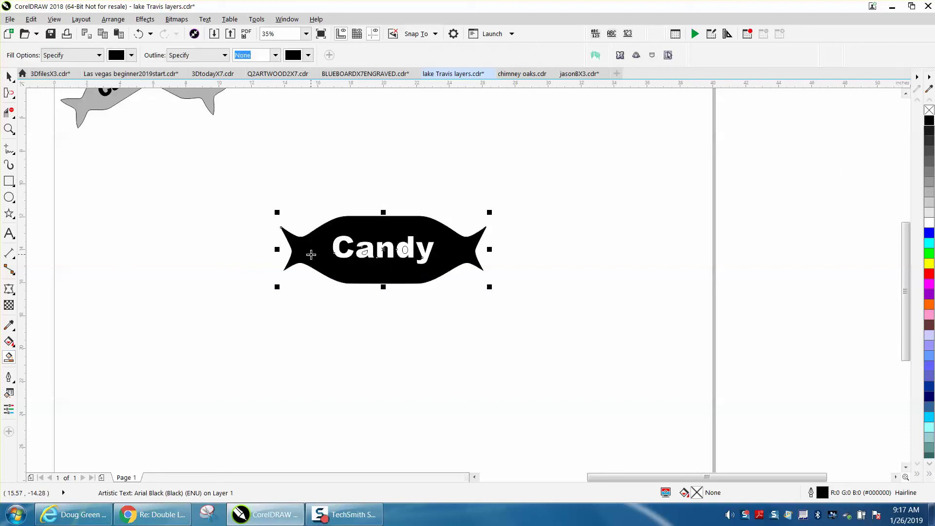
# Zoom in and Smart Fill the counters of the letters a and d black.
pyautogui.click(13, 132)
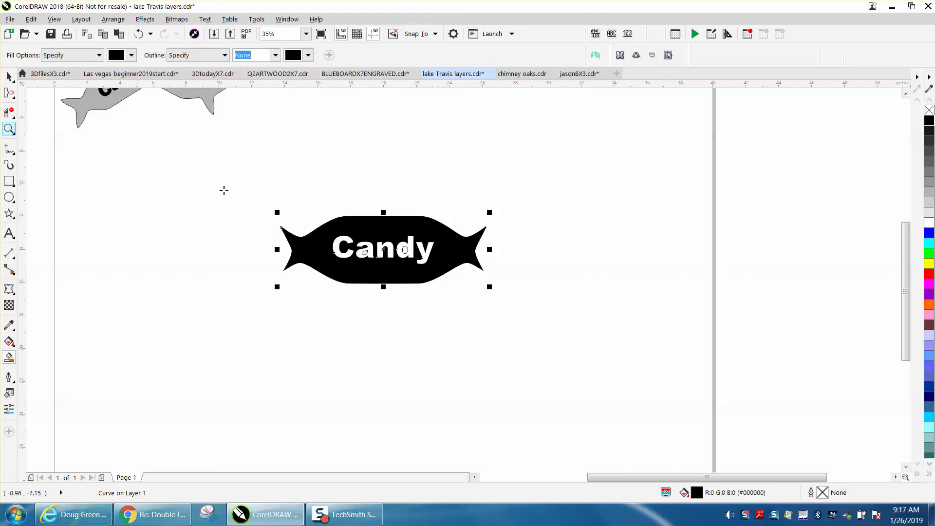
pyautogui.press('z')
pyautogui.moveTo(268, 221); pyautogui.dragTo(543, 328)
pyautogui.click(8, 357)
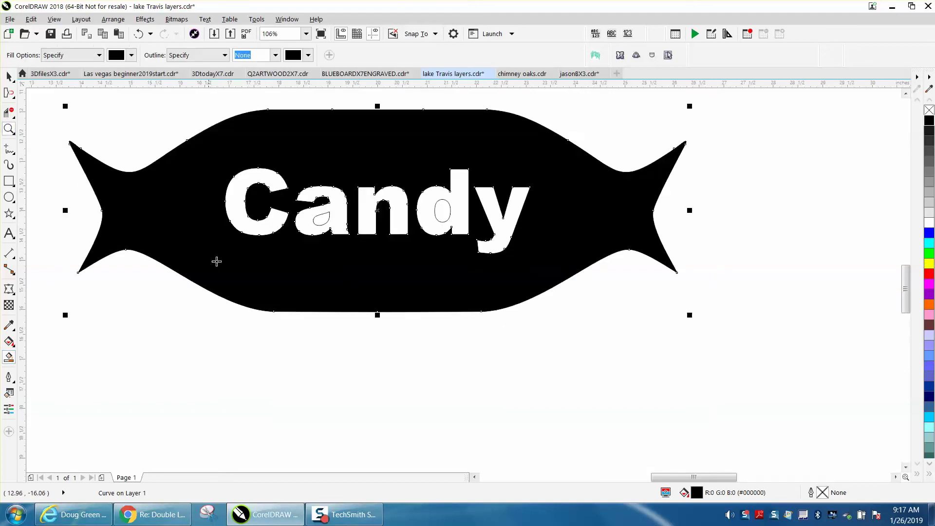
pyautogui.click(322, 221)
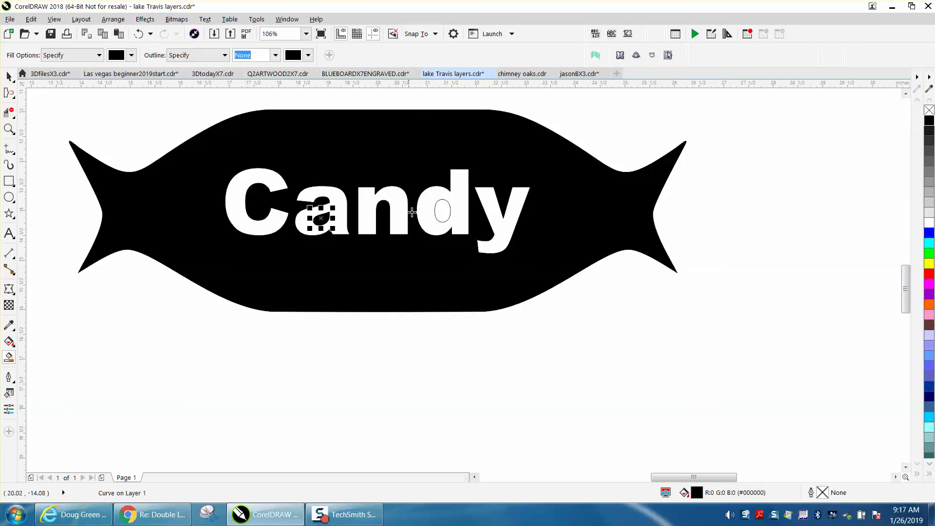
pyautogui.click(439, 210)
pyautogui.scroll(-4, 439, 210)
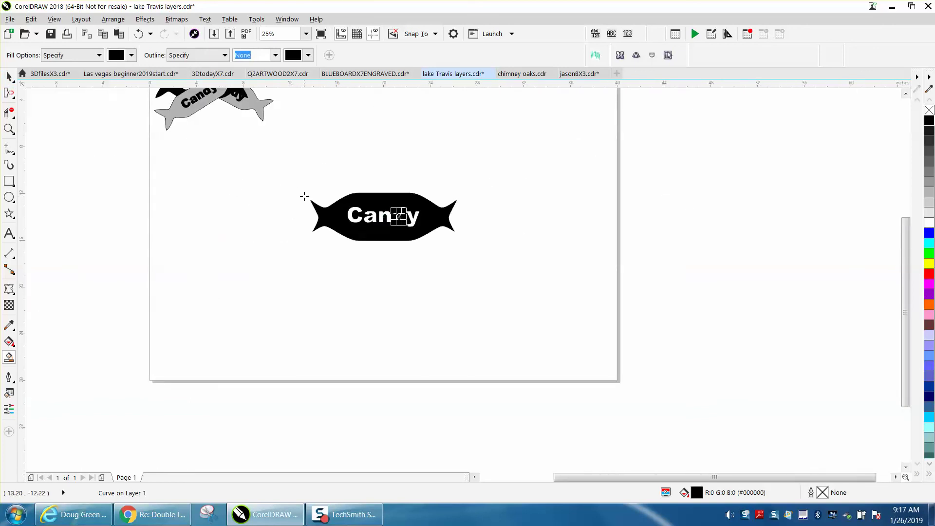
pyautogui.press('space')
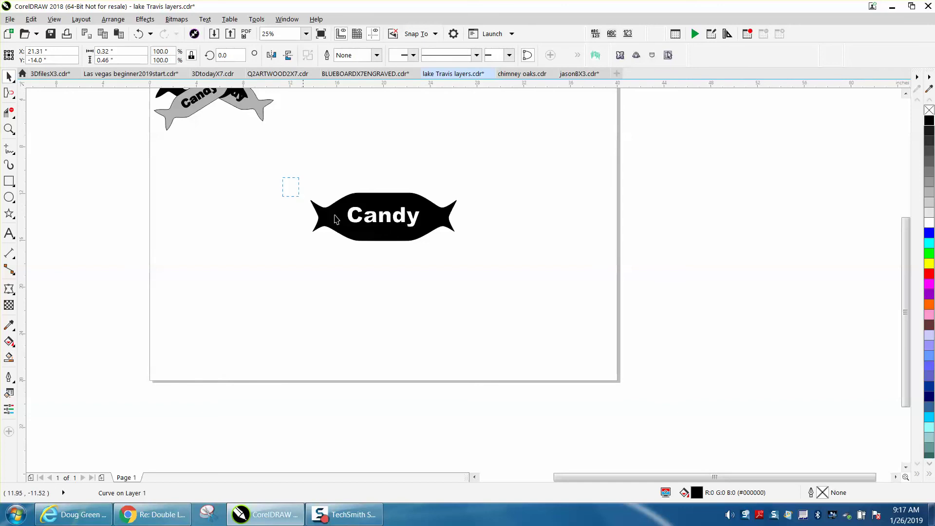
# Group the five candy pieces with Ctrl+G, move the group lower, and fill it light grey.
pyautogui.moveTo(517, 269); pyautogui.dragTo(518, 272)
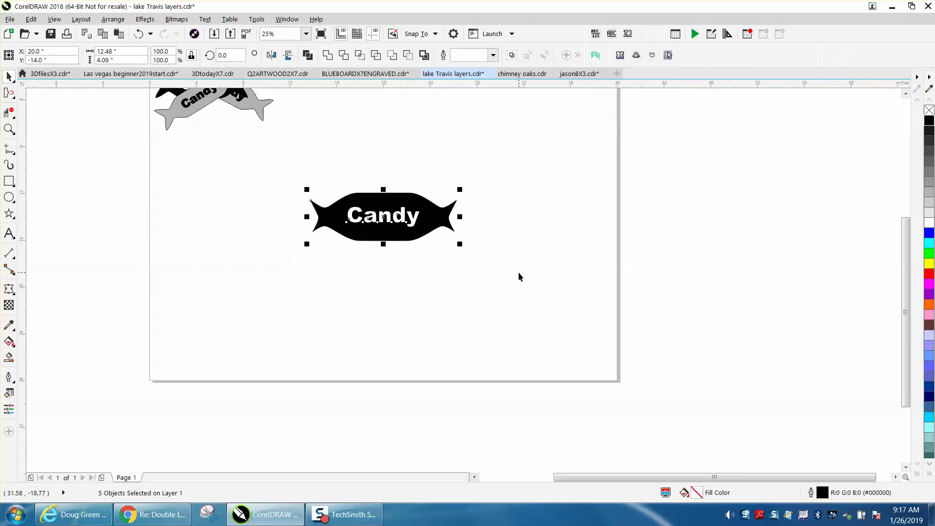
pyautogui.hotkey('ctrl', 'g')
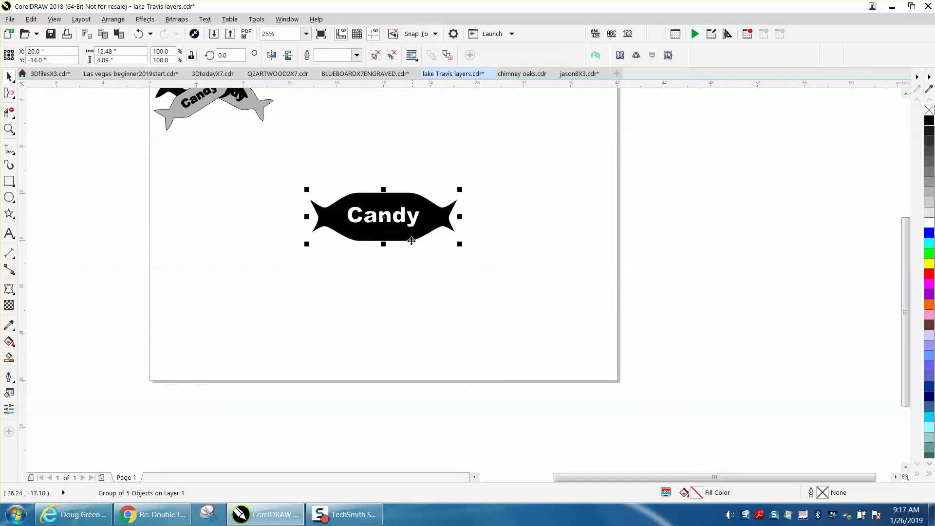
pyautogui.moveTo(387, 222); pyautogui.dragTo(386, 285)
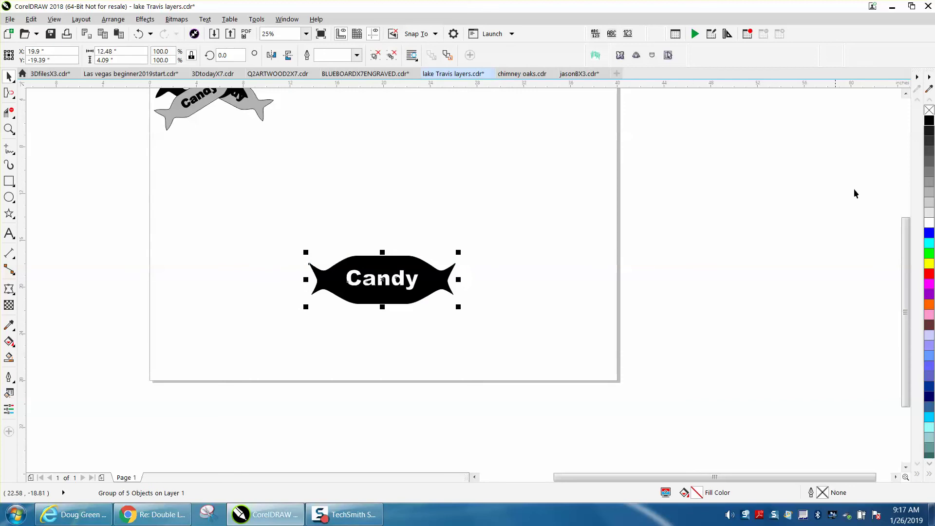
pyautogui.click(929, 213)
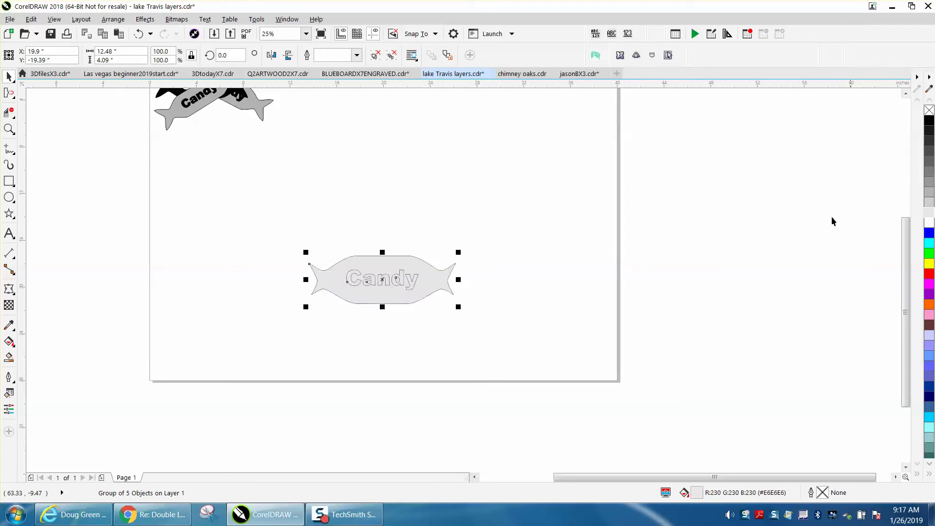
pyautogui.click(9, 129)
# Zoom in and Smart Fill the letters C, a, n, d and y solid black.
pyautogui.moveTo(312, 247); pyautogui.dragTo(517, 346)
pyautogui.click(9, 357)
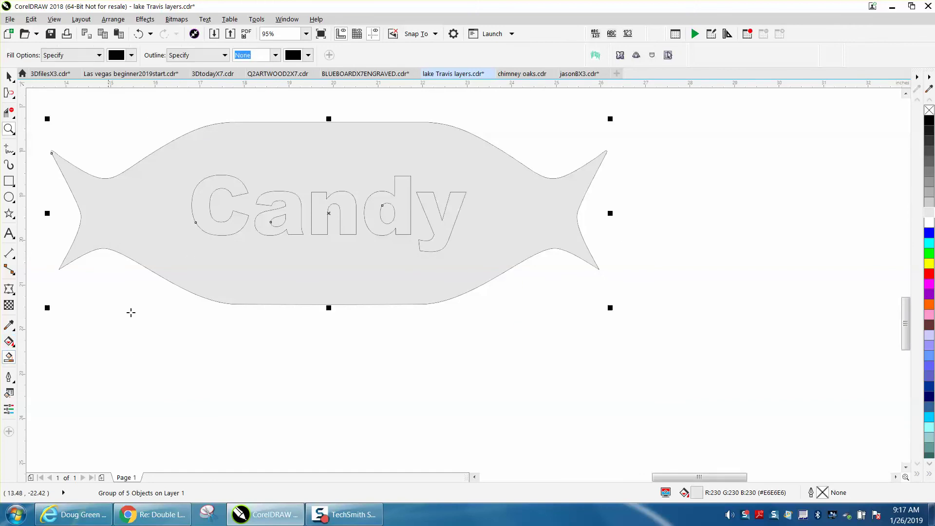
pyautogui.click(220, 228)
pyautogui.click(282, 215)
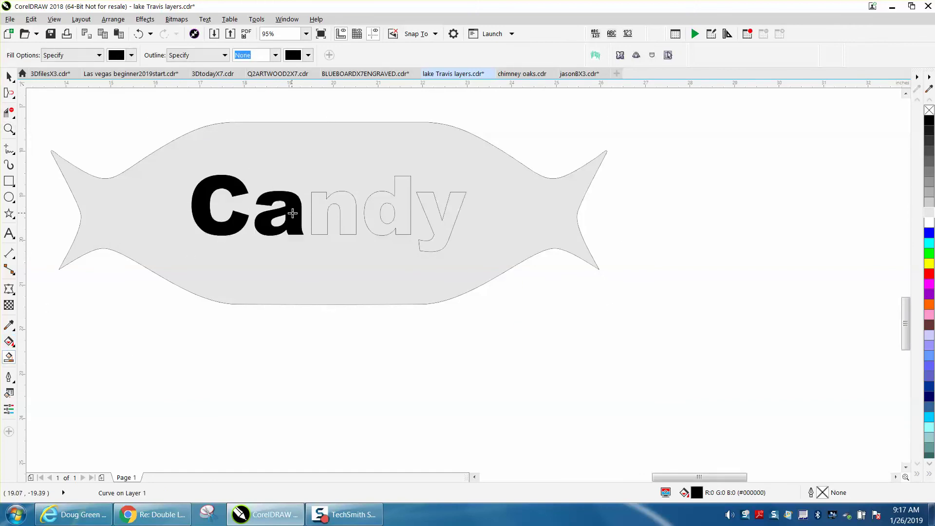
pyautogui.click(324, 213)
pyautogui.click(374, 211)
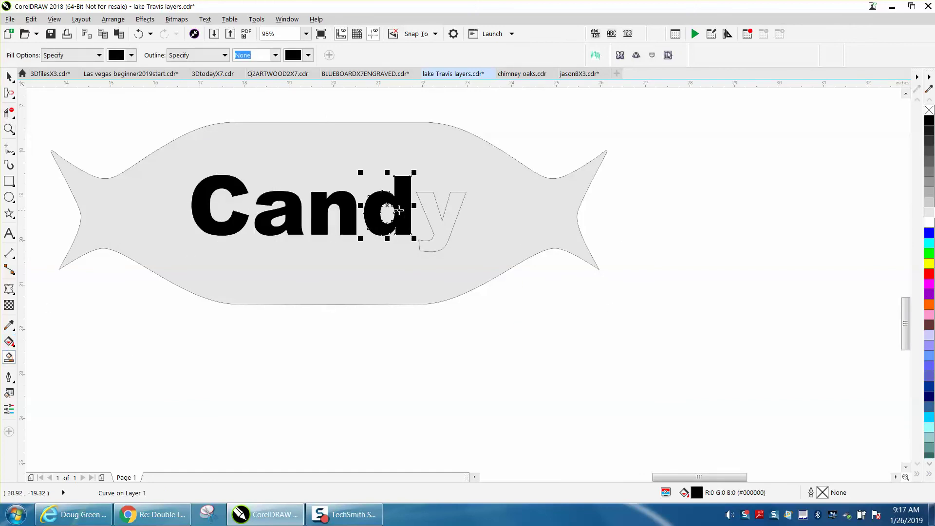
pyautogui.click(427, 208)
# Select the grey candy and its black letters and group the six pieces with Ctrl+G.
pyautogui.press('space')
pyautogui.scroll(-3, 126, 117)
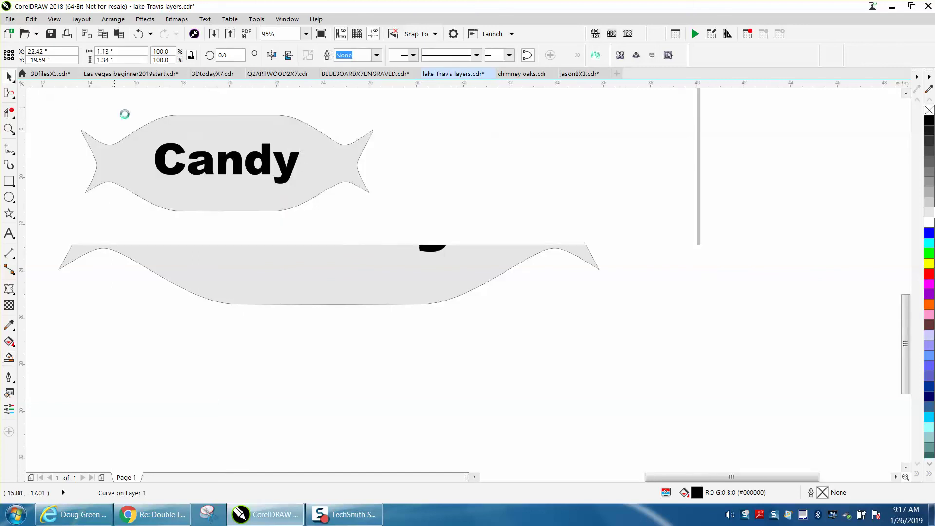
pyautogui.moveTo(294, 191); pyautogui.dragTo(292, 188)
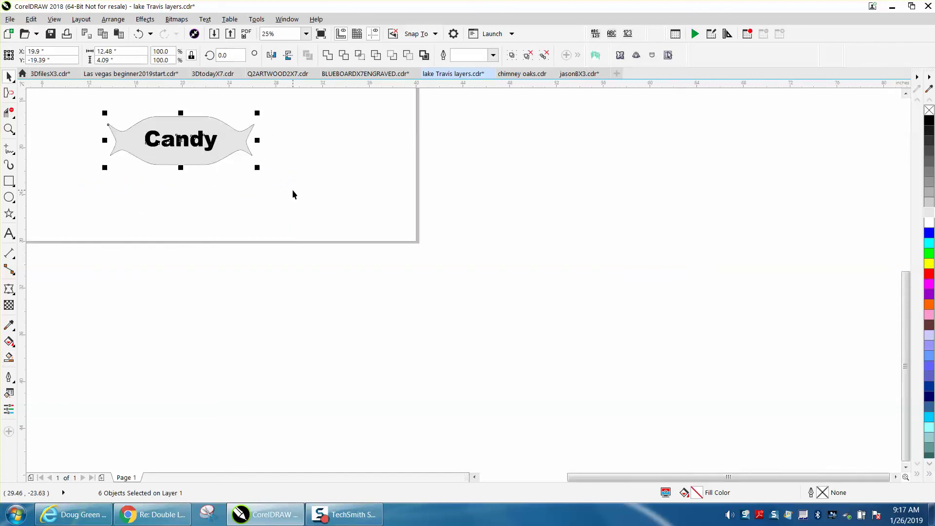
pyautogui.hotkey('ctrl', 'g')
pyautogui.scroll(-1, 263, 189)
# Raise the grey candy group, zoom to the top-left cluster, and move the front grey candy lower.
pyautogui.scroll(-1, 260, 188)
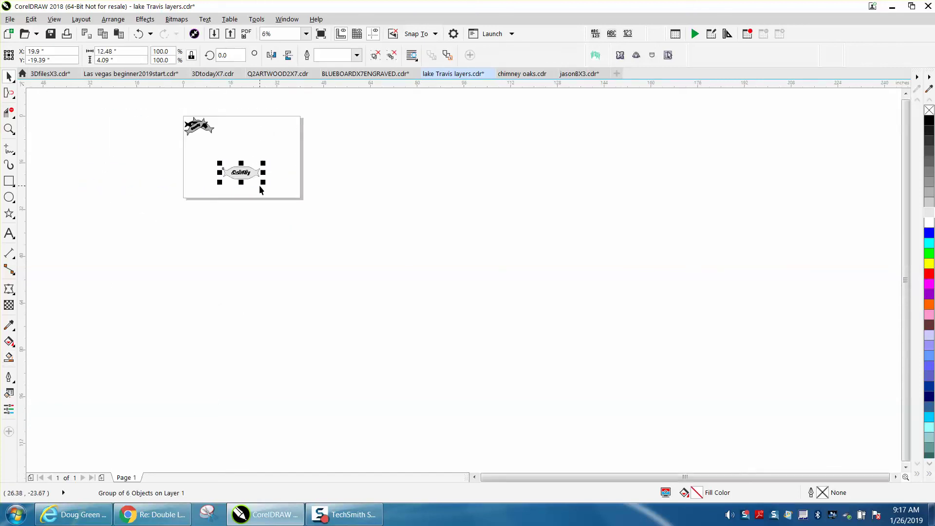
pyautogui.moveTo(240, 181); pyautogui.dragTo(240, 161)
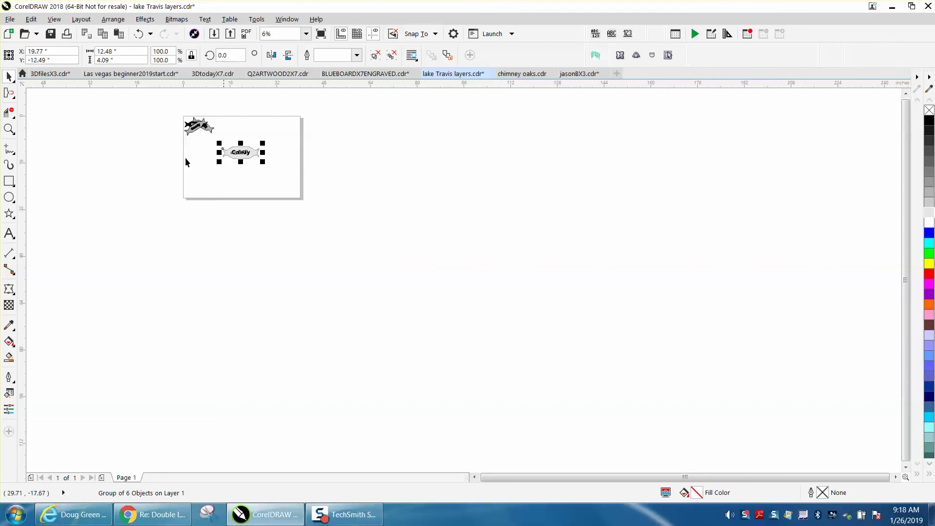
pyautogui.click(9, 129)
pyautogui.moveTo(167, 111); pyautogui.dragTo(245, 156)
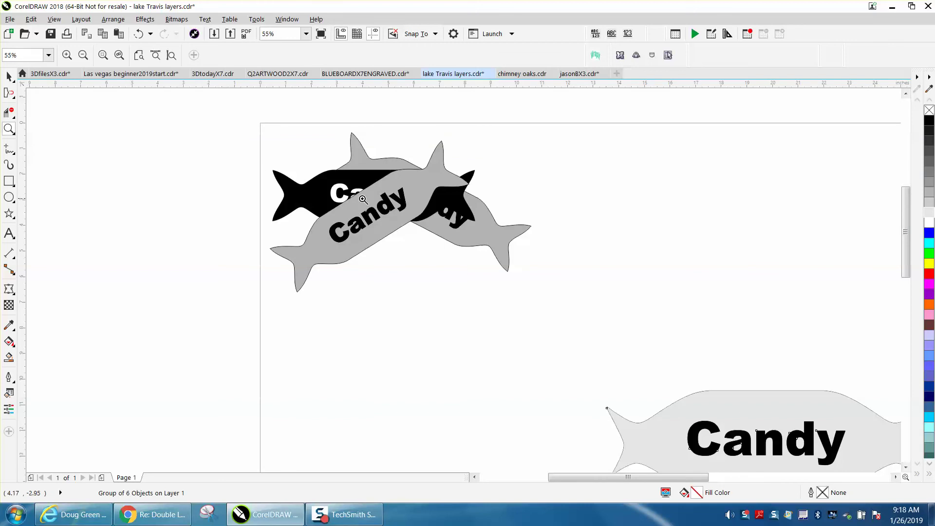
pyautogui.click(9, 76)
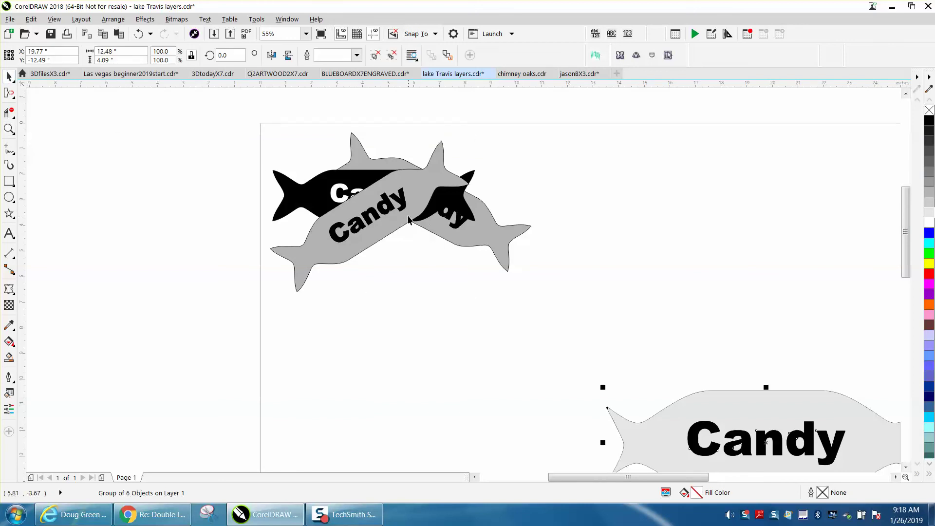
pyautogui.click(408, 220)
pyautogui.moveTo(408, 220); pyautogui.dragTo(406, 238)
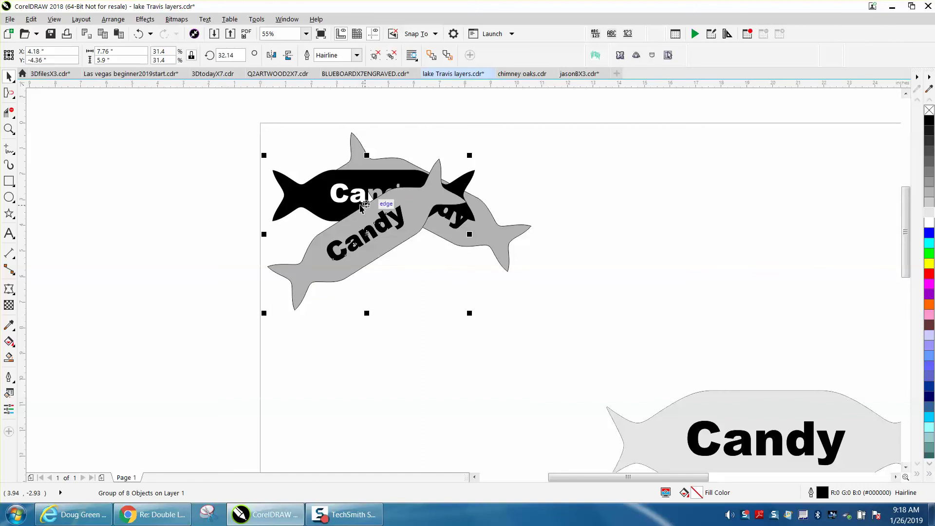
# Shift the back grey candy right and up so the copies overlap the black wrapper.
pyautogui.click(8, 129)
pyautogui.moveTo(304, 171); pyautogui.dragTo(530, 285)
pyautogui.rightClick(317, 196)
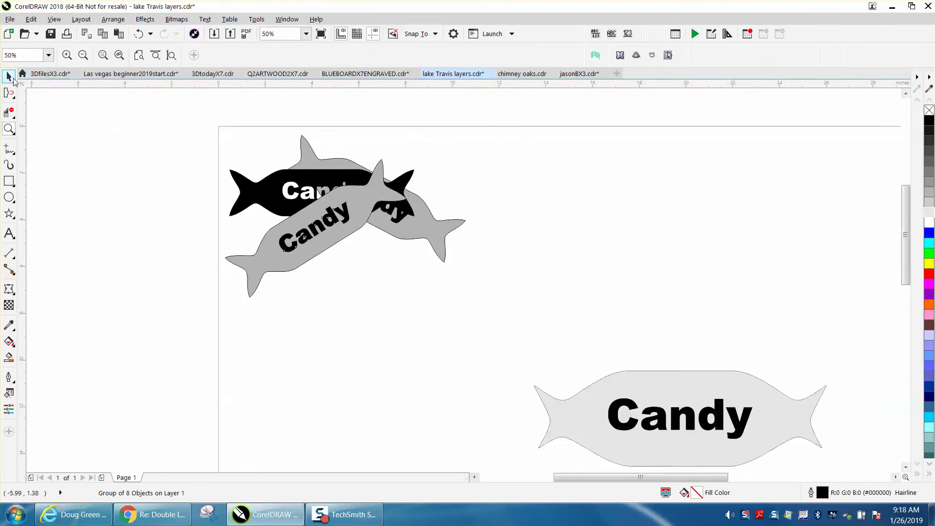
pyautogui.click(9, 76)
pyautogui.moveTo(338, 163); pyautogui.dragTo(354, 157)
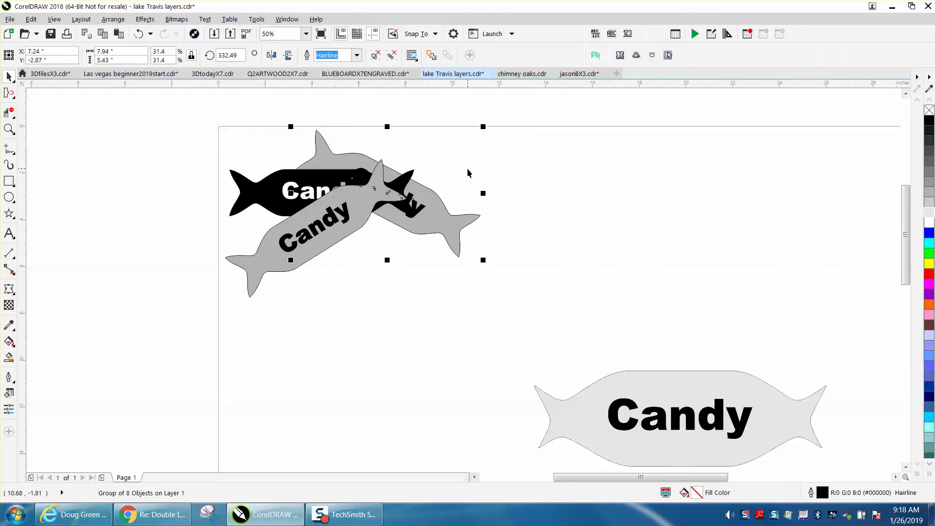
pyautogui.moveTo(360, 164); pyautogui.dragTo(366, 152)
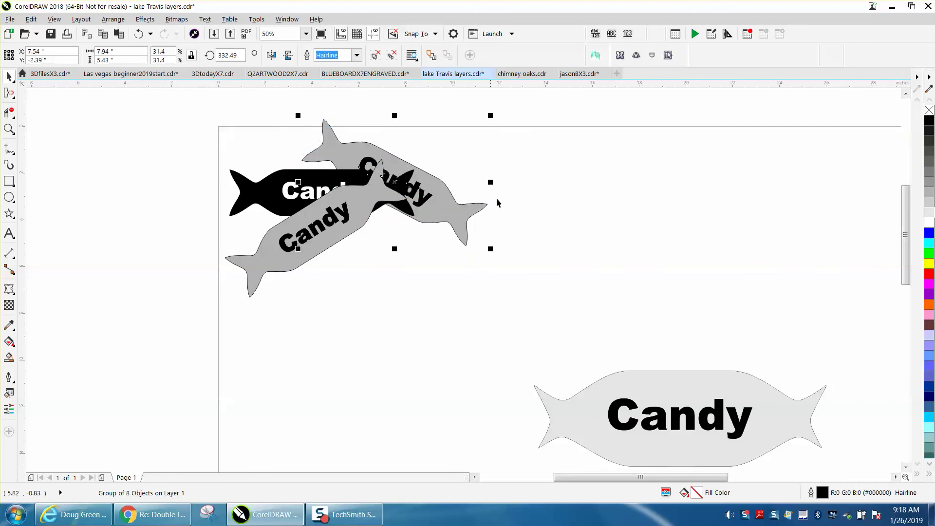
pyautogui.click(440, 270)
pyautogui.scroll(-1, 293, 246)
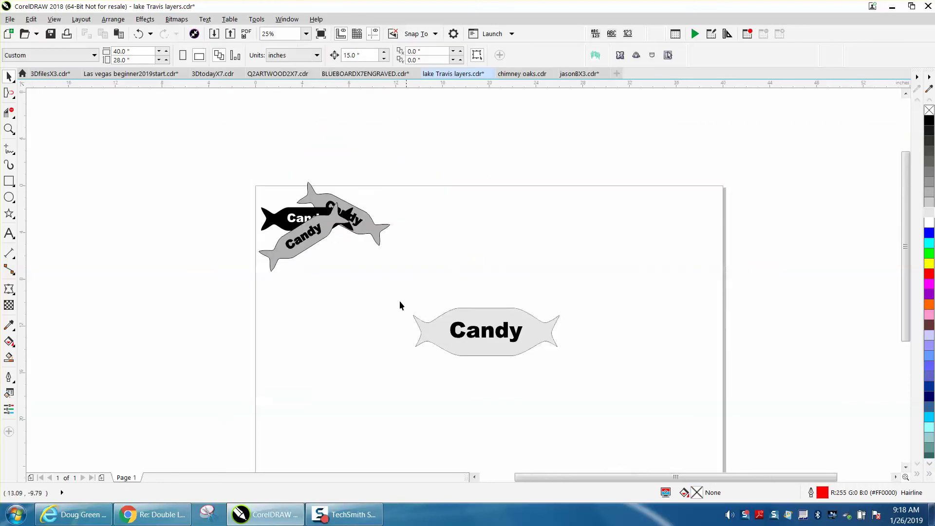
pyautogui.click(9, 129)
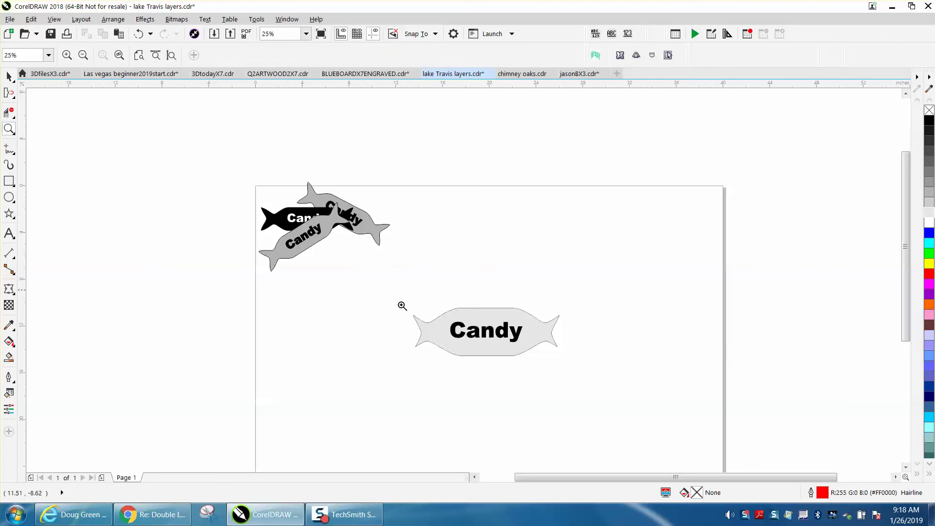